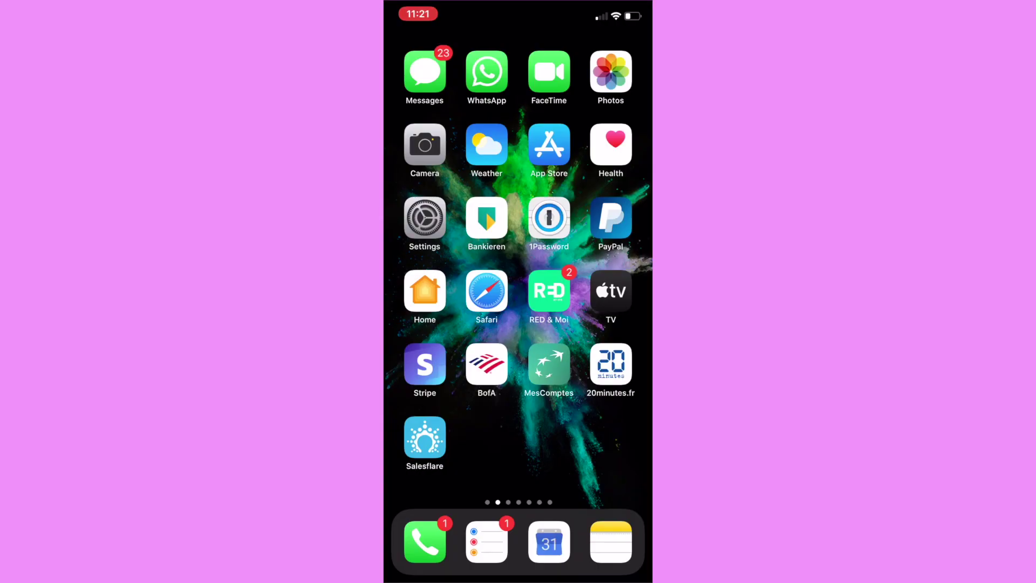
Go to the phone's WhatsApp Settings to reach the WhatsApp Web/Desktop linking option
click(487, 71)
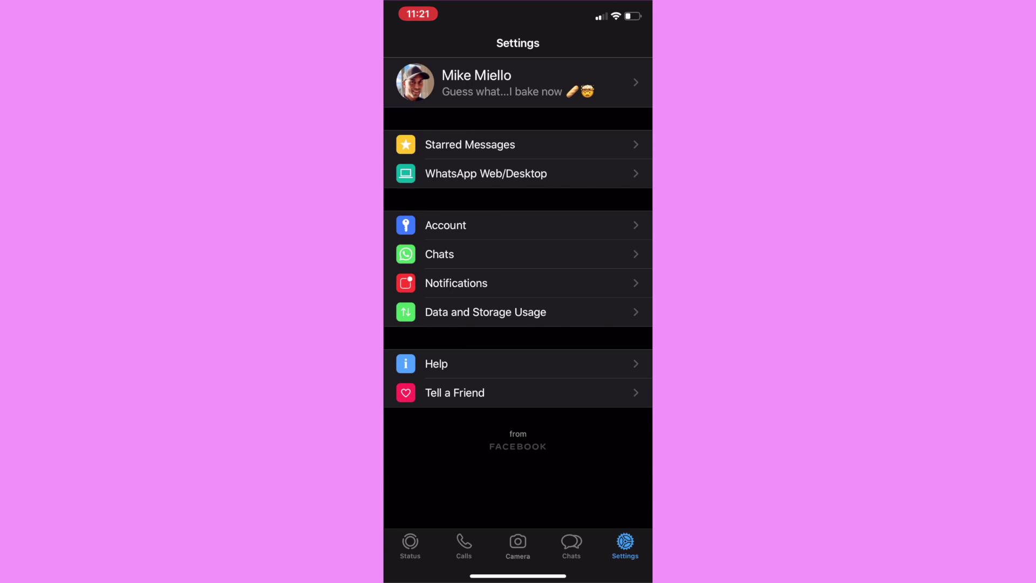
scroll(518, 243, up, 2)
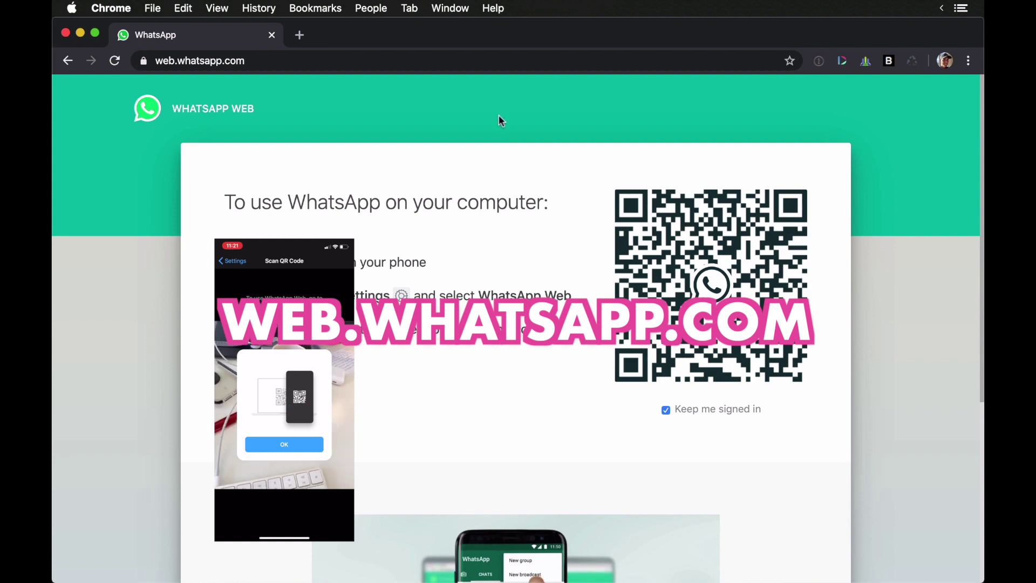
Point out the web.whatsapp.com address in Chrome before scanning the QR code with the phone
click(405, 63)
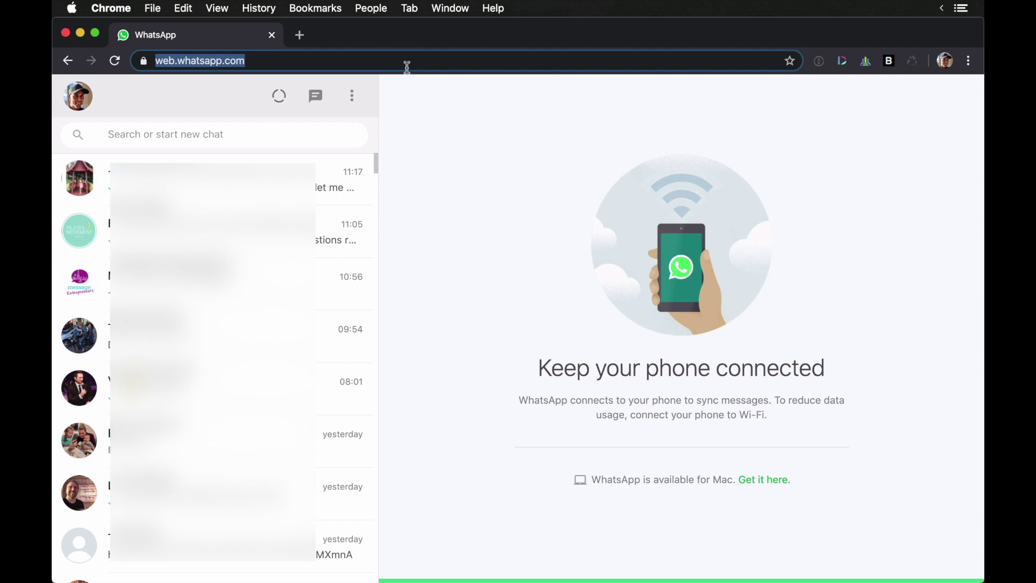
mouse_move(219, 178)
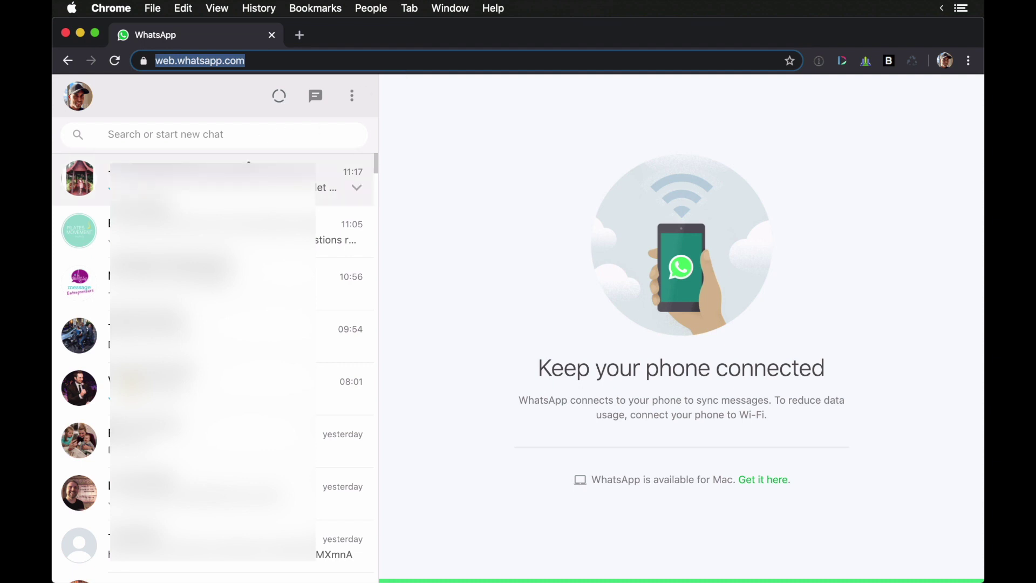
Show the top chat in the left list so its messages appear in WhatsApp Web
click(249, 179)
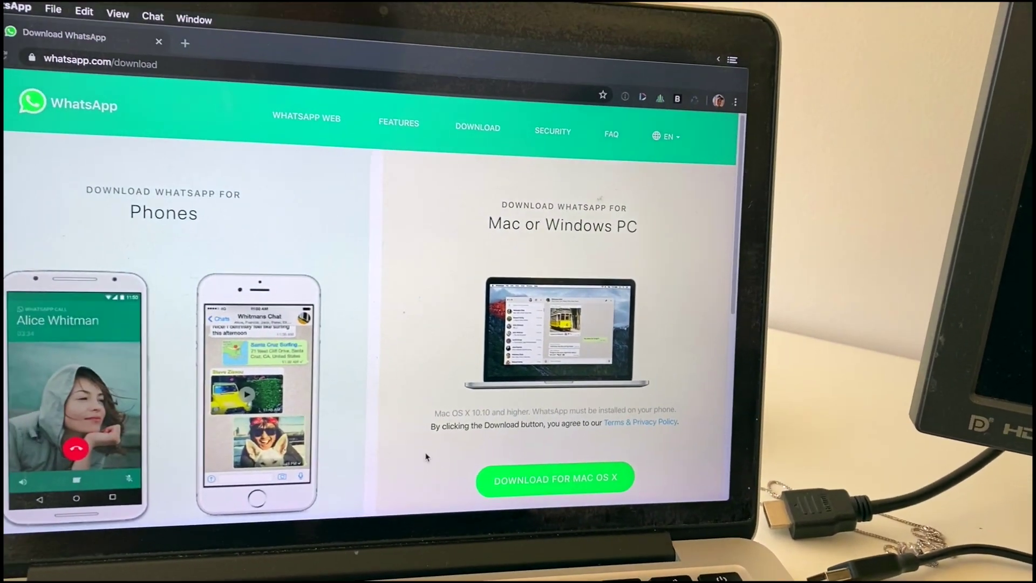
Launch the WhatsApp desktop app from the Dock so the synced chat list loads
click(378, 504)
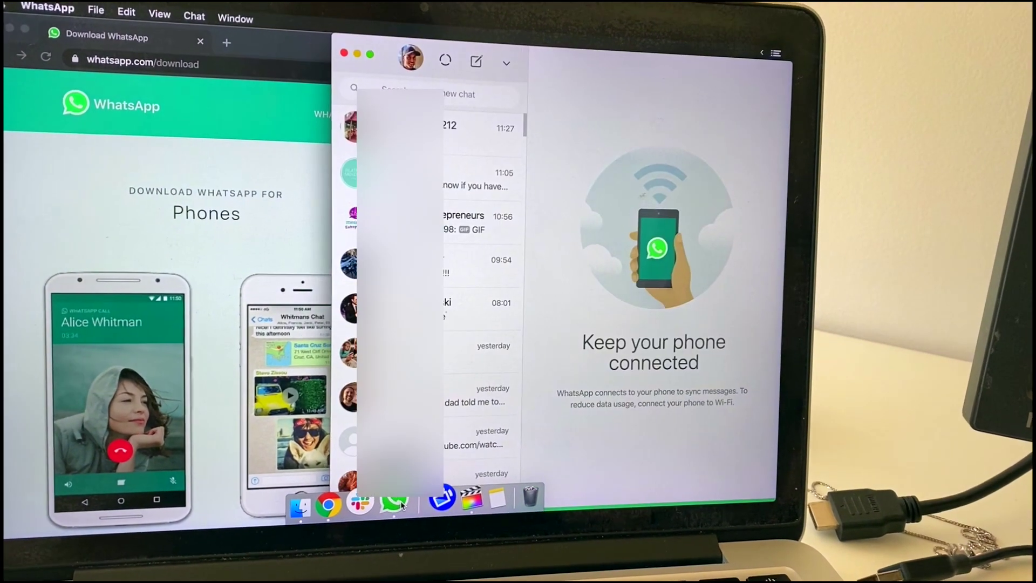